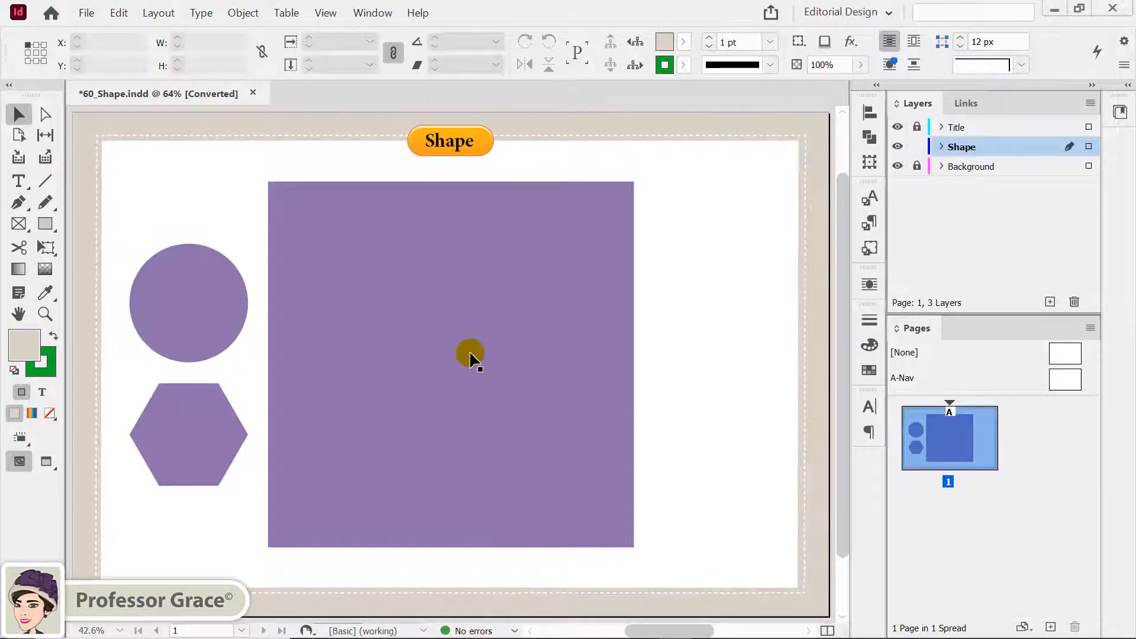
Step: Delete the purple circle and hexagon beside the large square
click(470, 355)
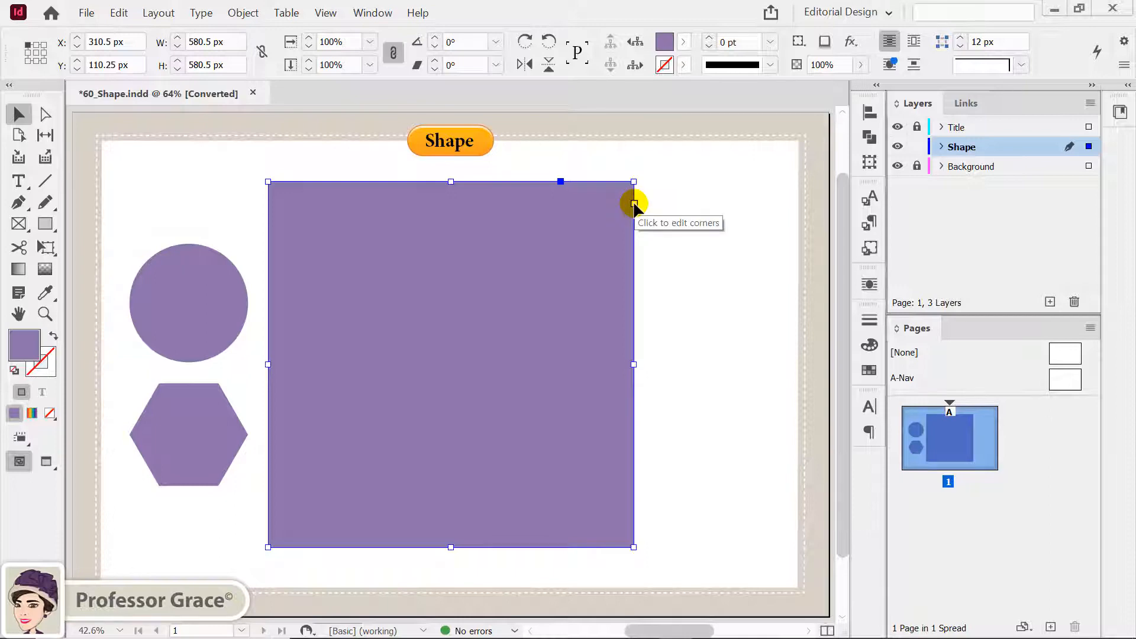
click(200, 298)
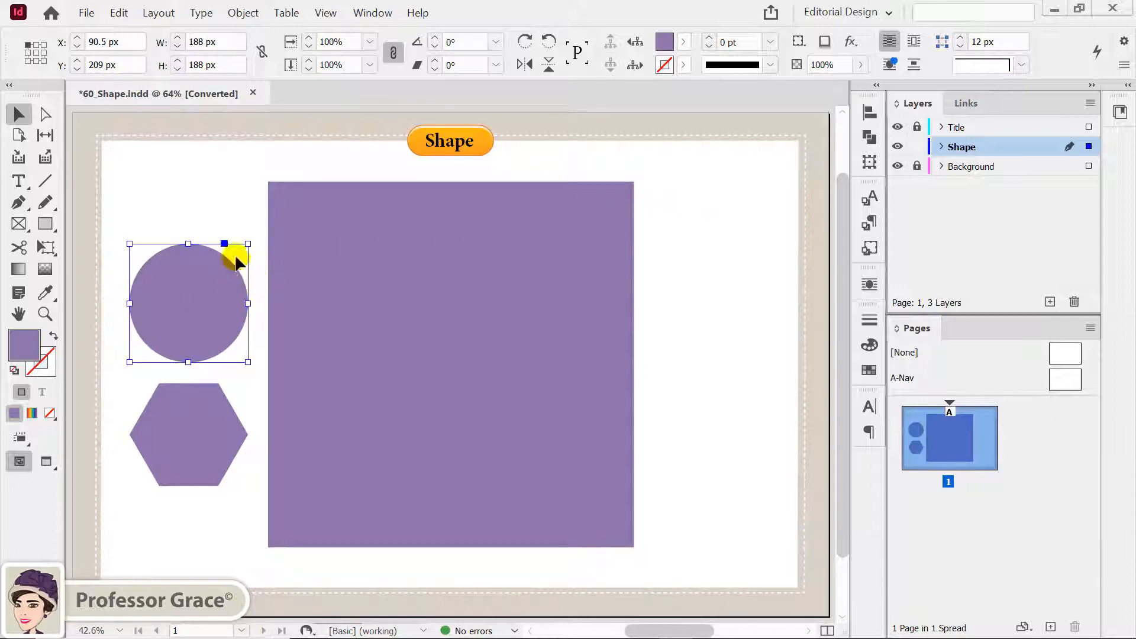
click(210, 423)
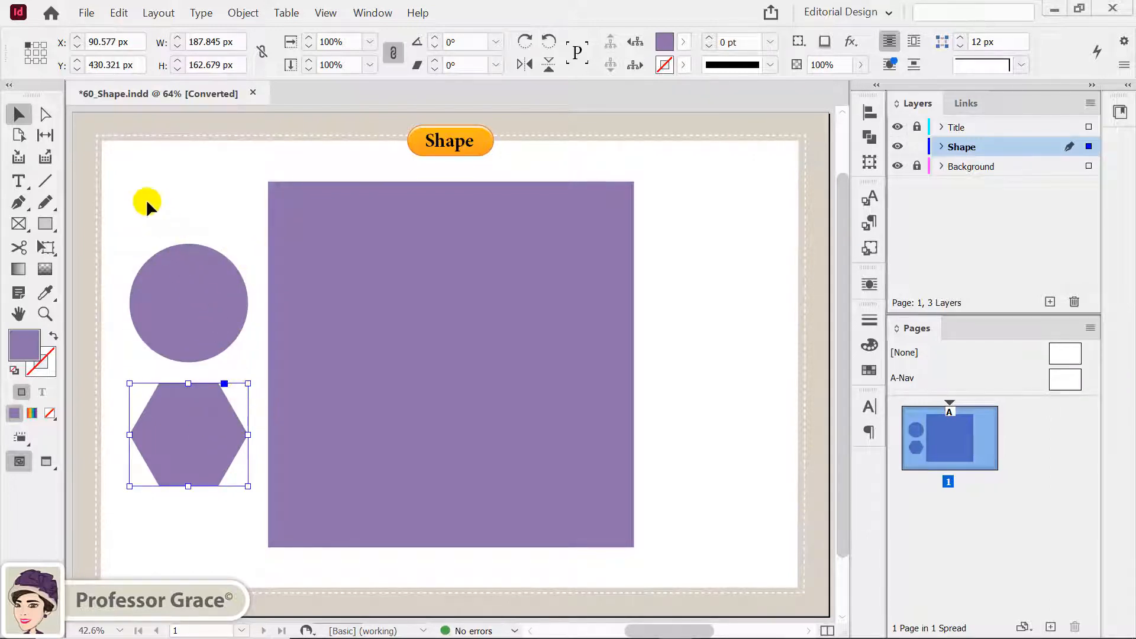
drag(140, 207, 214, 453)
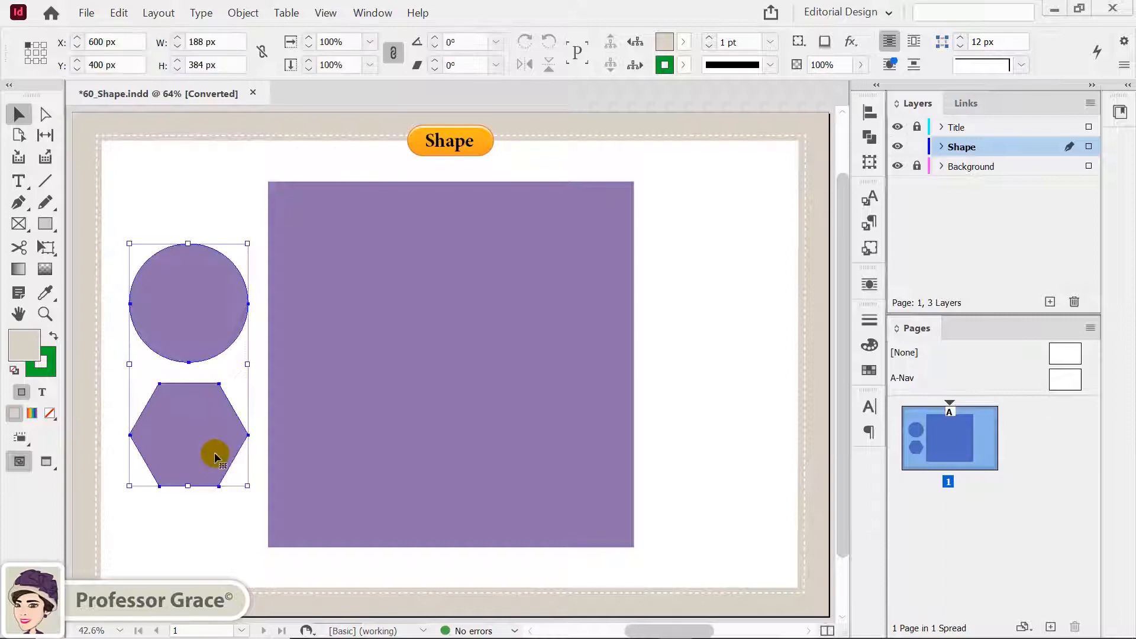
key(Delete)
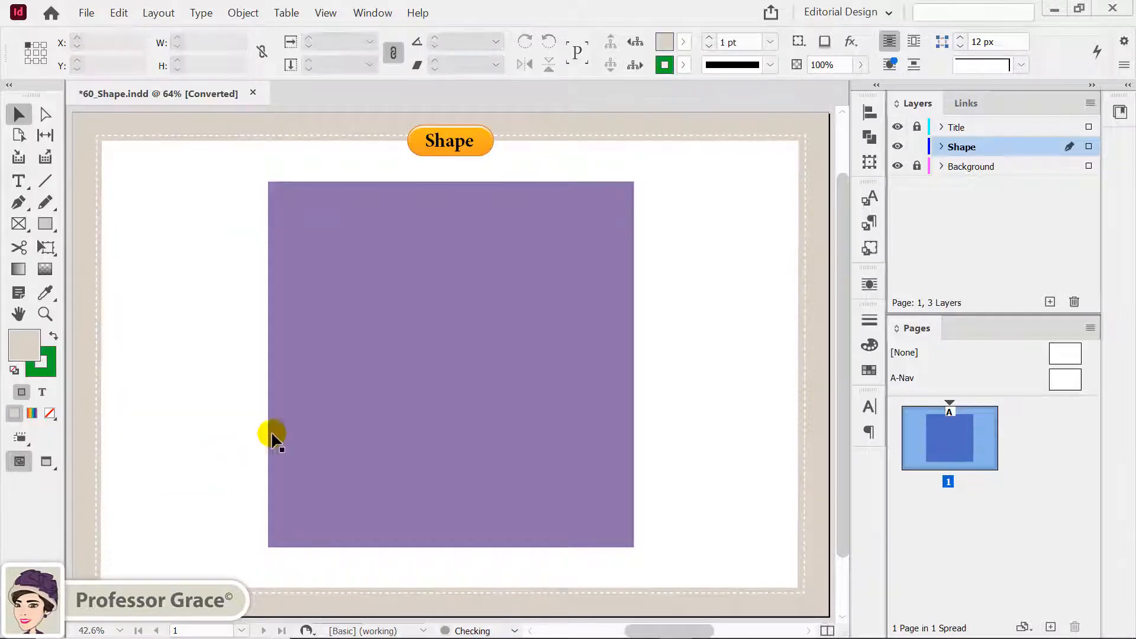
Step: Activate live corner editing on the large square and round all four corners to about 120 px
click(492, 379)
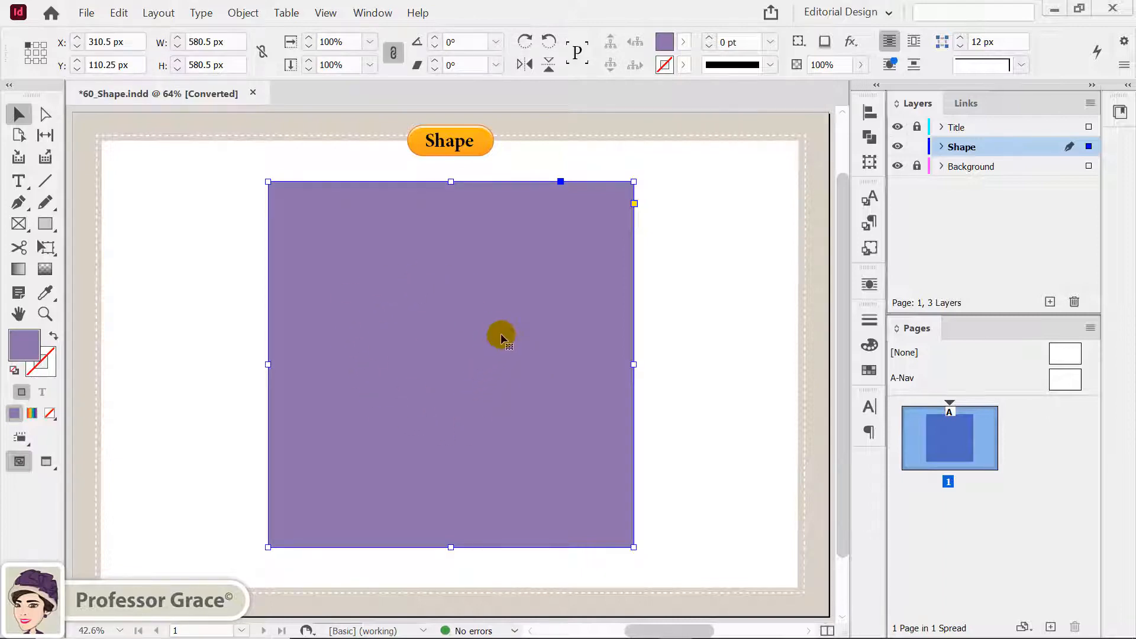
click(634, 203)
click(636, 205)
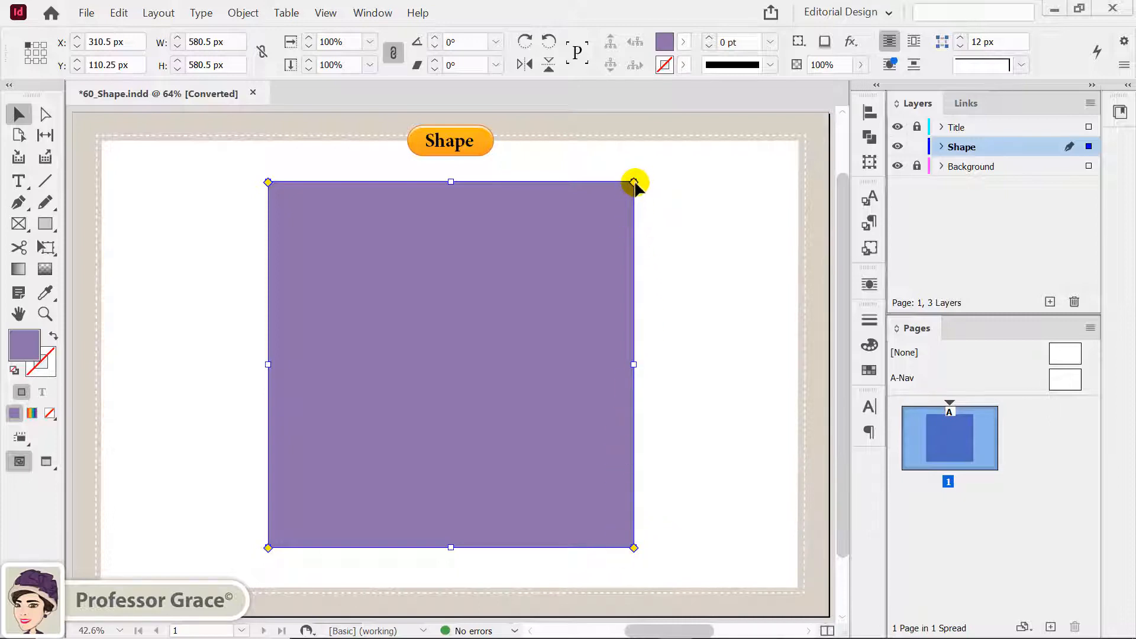
drag(634, 182, 612, 182)
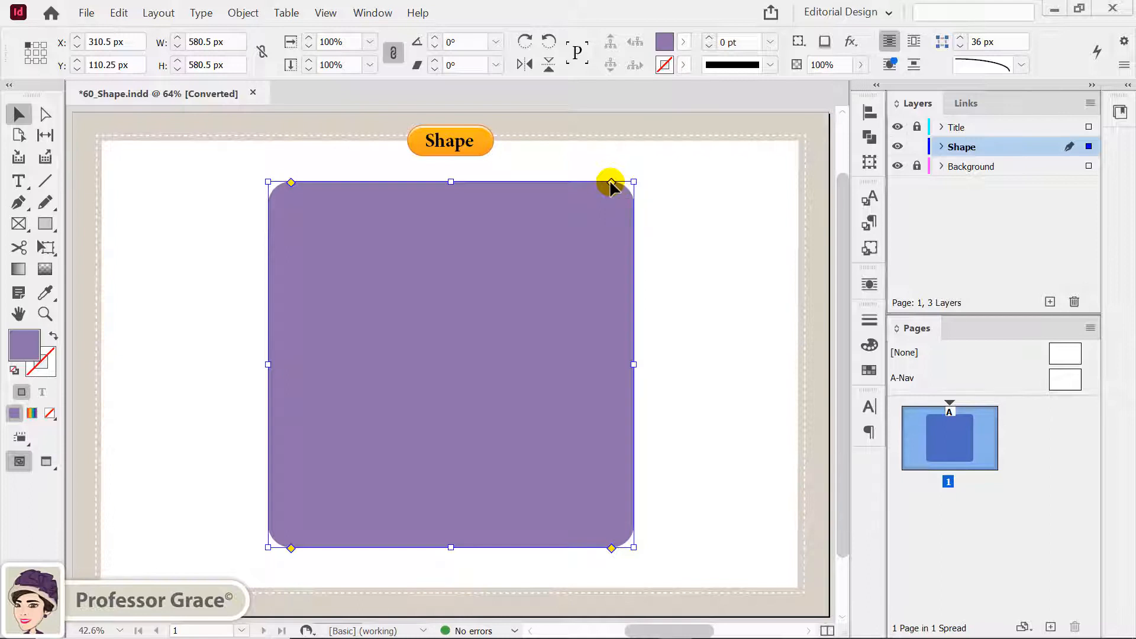
drag(612, 183, 553, 181)
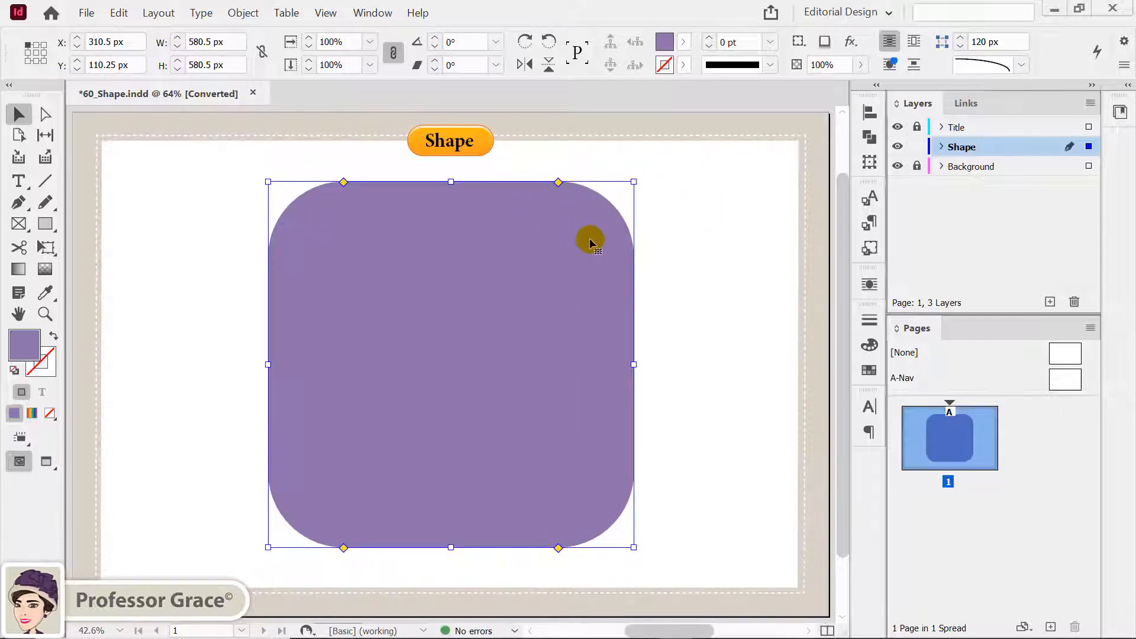
Step: Change all four corners of the square to the Fancy shape and reduce their size to about 82 px
alt+click(559, 182)
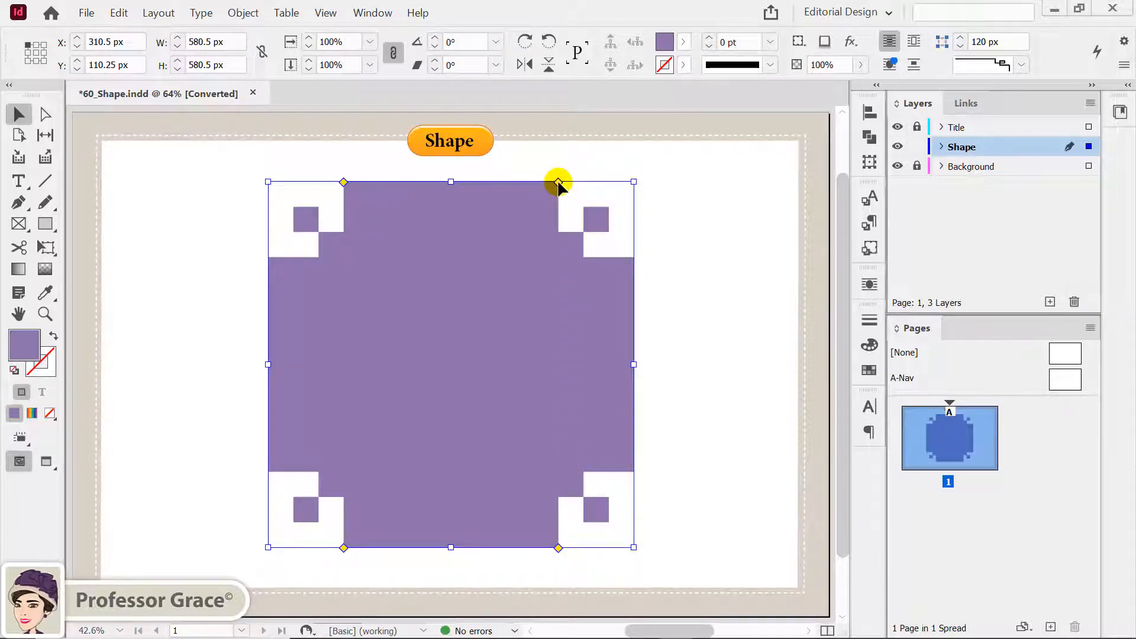
drag(558, 183, 584, 182)
Step: Try resizing only the square's upper-right corner independently, and undo the single-corner size changes
key(shift)
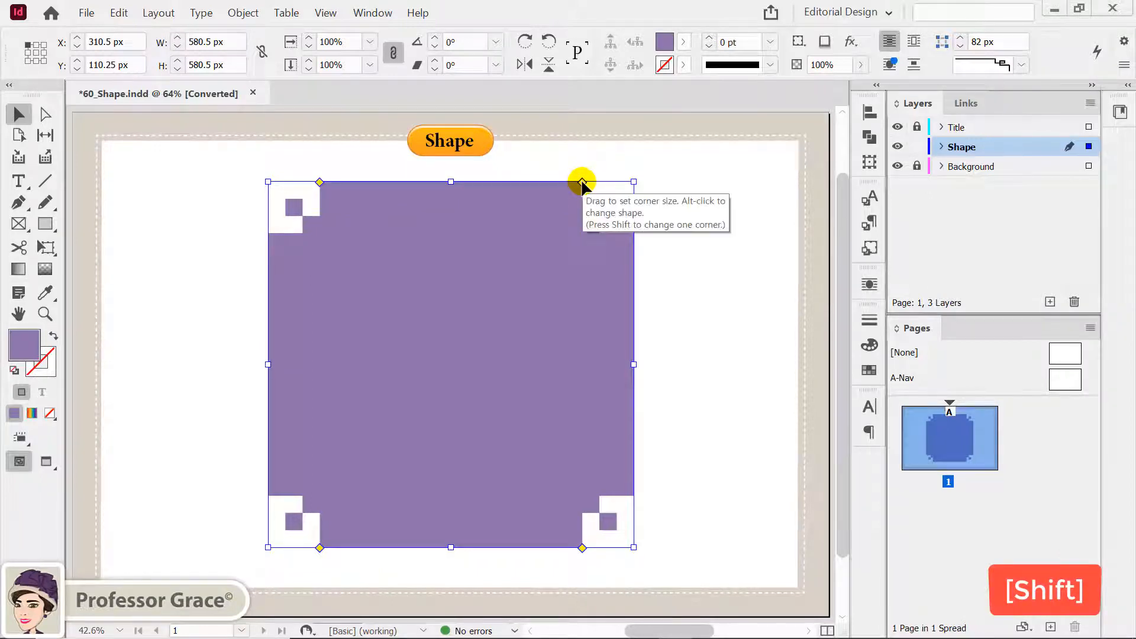
drag(583, 182, 614, 184)
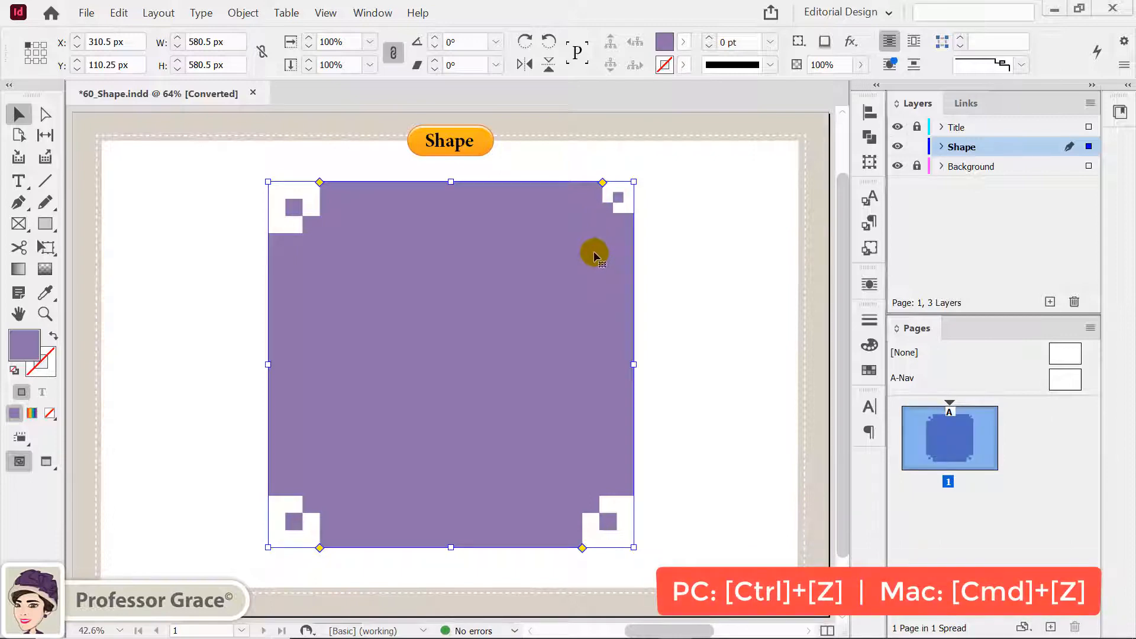
key(ctrl+z)
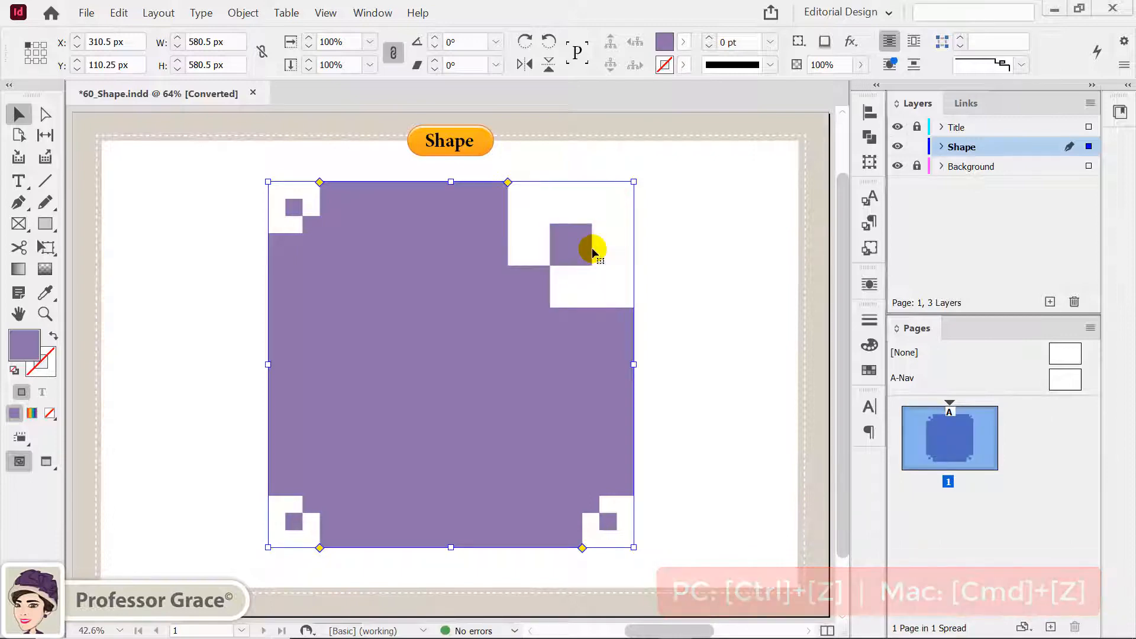
key(ctrl+z)
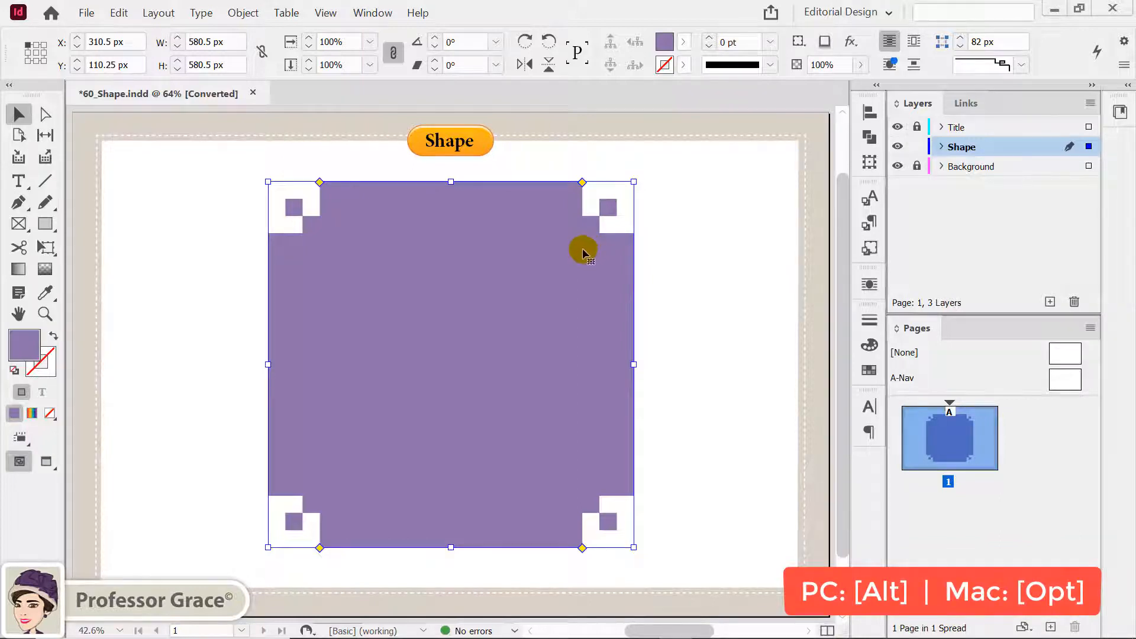
Step: Cycle all four corners of the square through Bevel, Inset and Inverse Rounded to no corner effect
alt+click(582, 183)
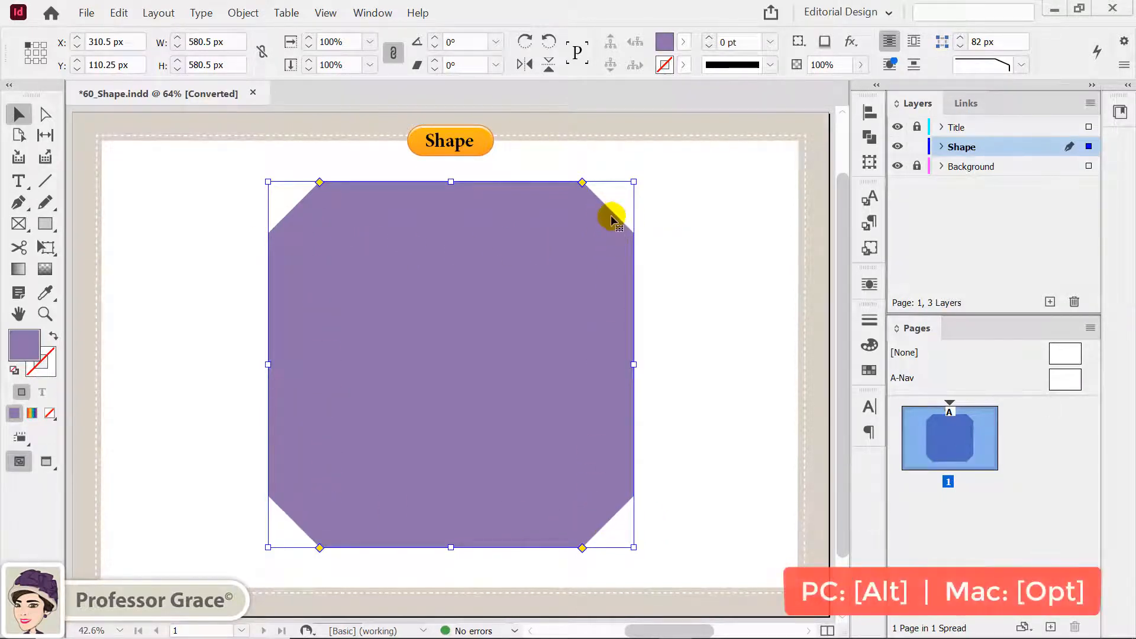
alt+click(583, 182)
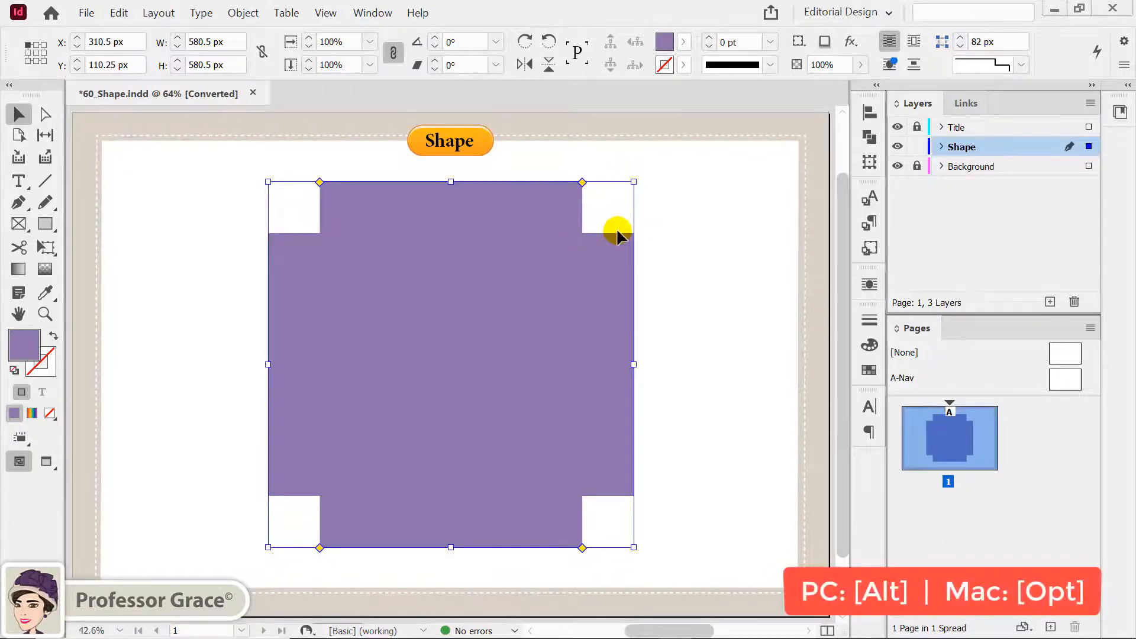
alt+click(583, 183)
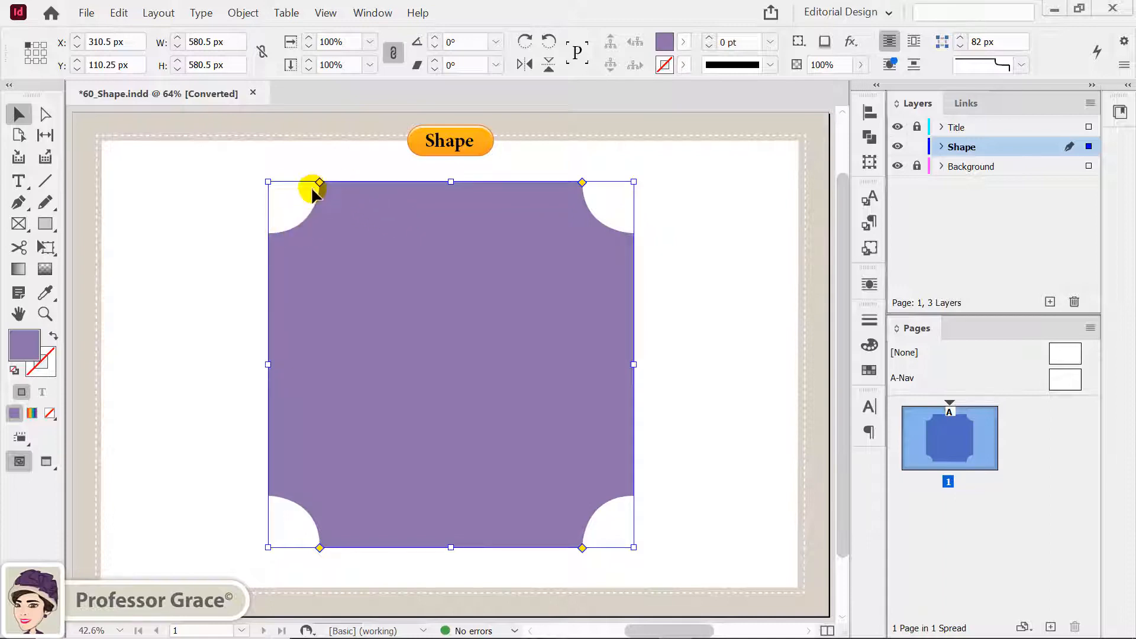
alt+click(582, 182)
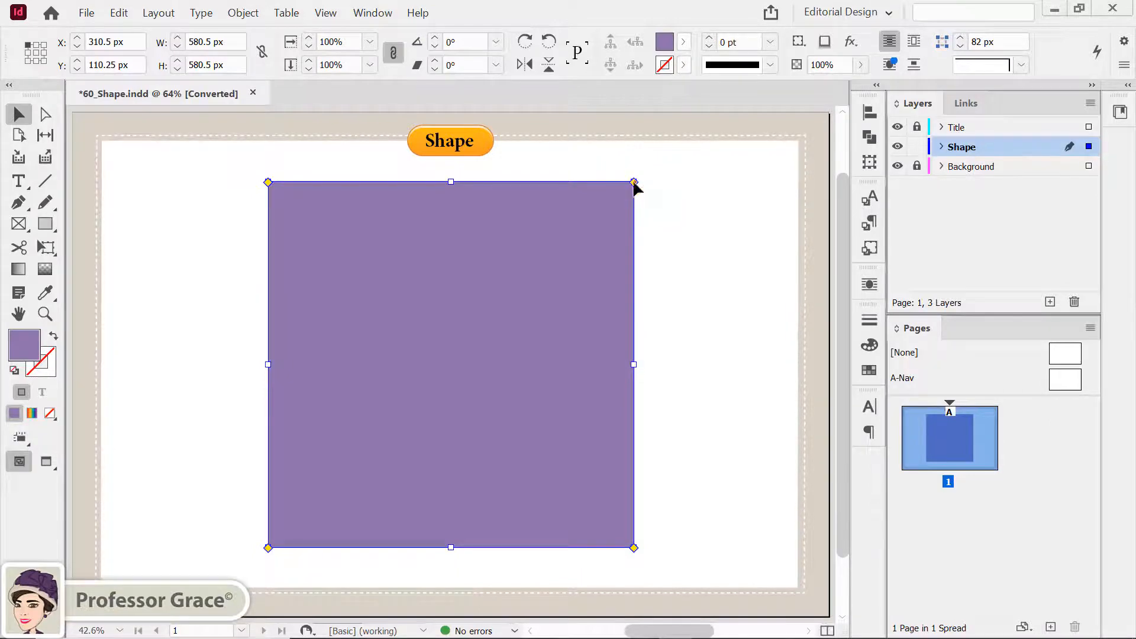
Step: Round the square's corners to about 126 px, and square off only the upper-right and lower-left corners
drag(634, 182, 552, 185)
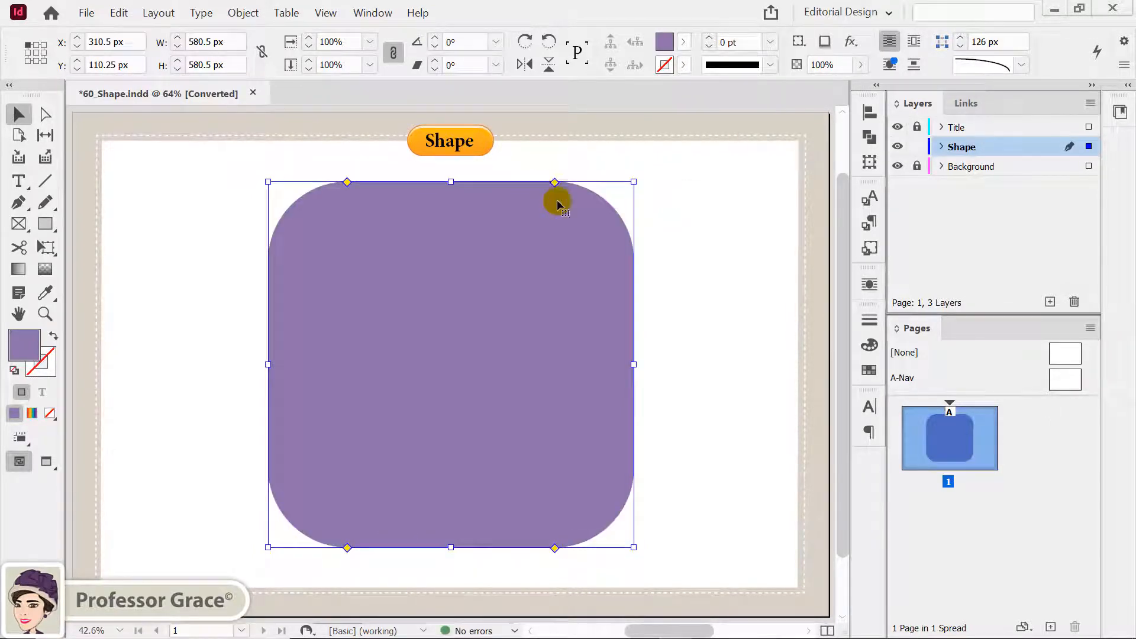
key(shift)
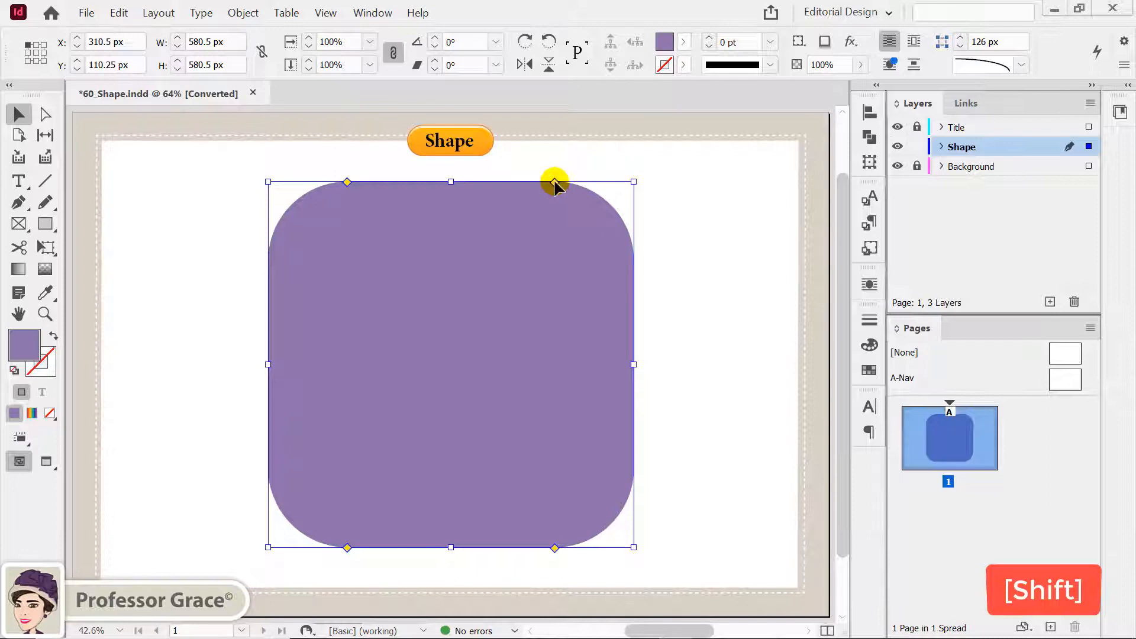
drag(555, 184, 655, 184)
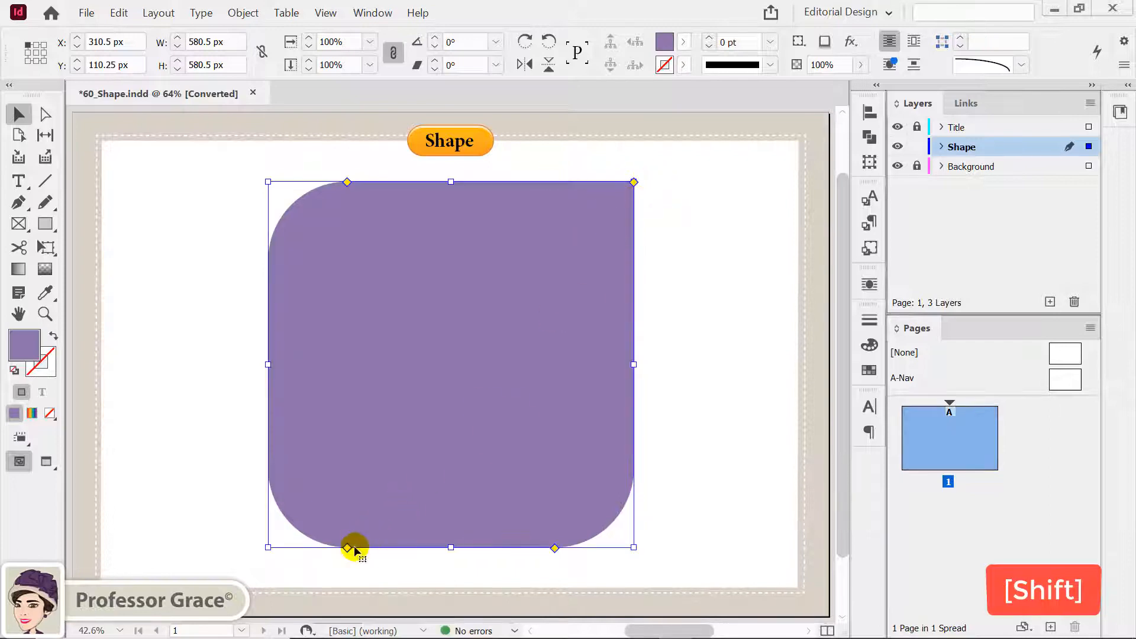
drag(346, 546, 237, 546)
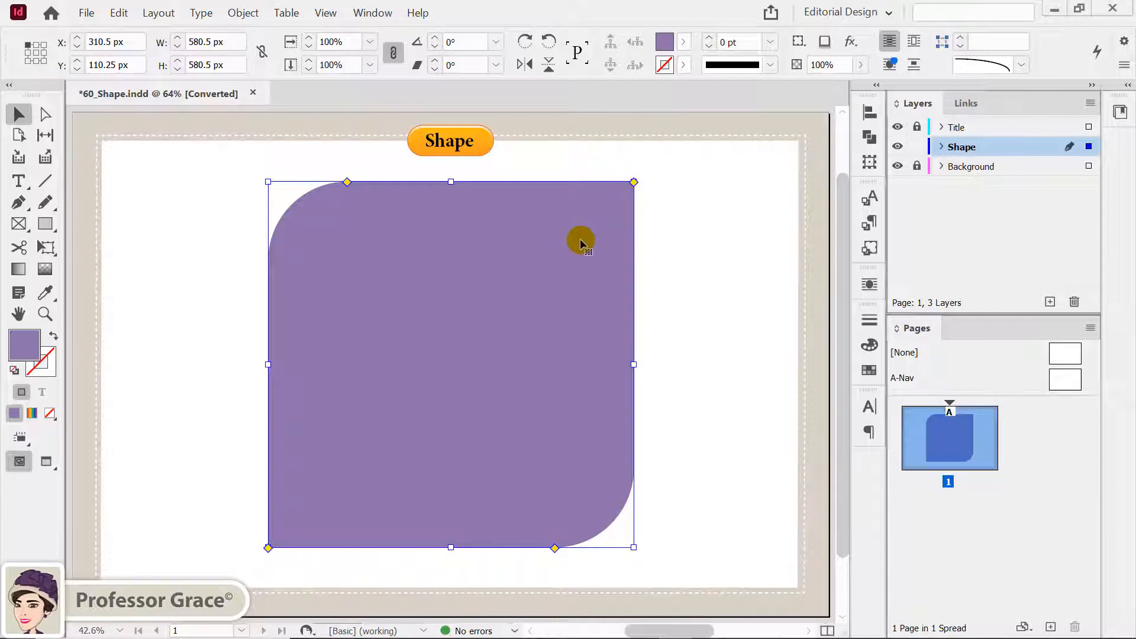
Step: Change the square's corner shape from rounded to Fancy and on to Bevel
alt+click(634, 182)
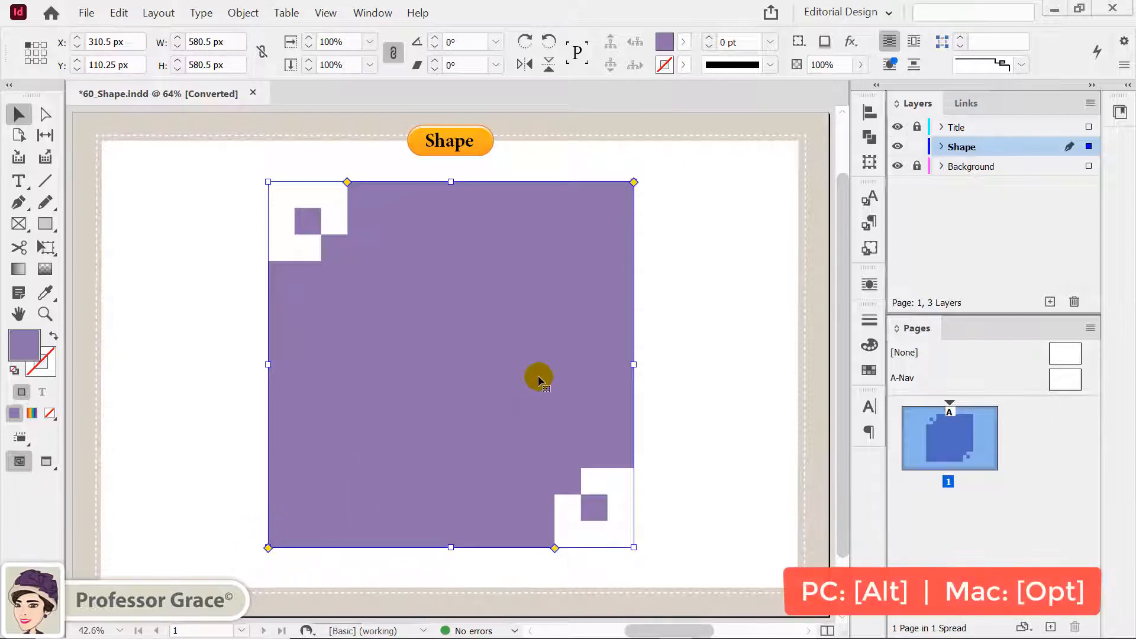
alt+click(634, 183)
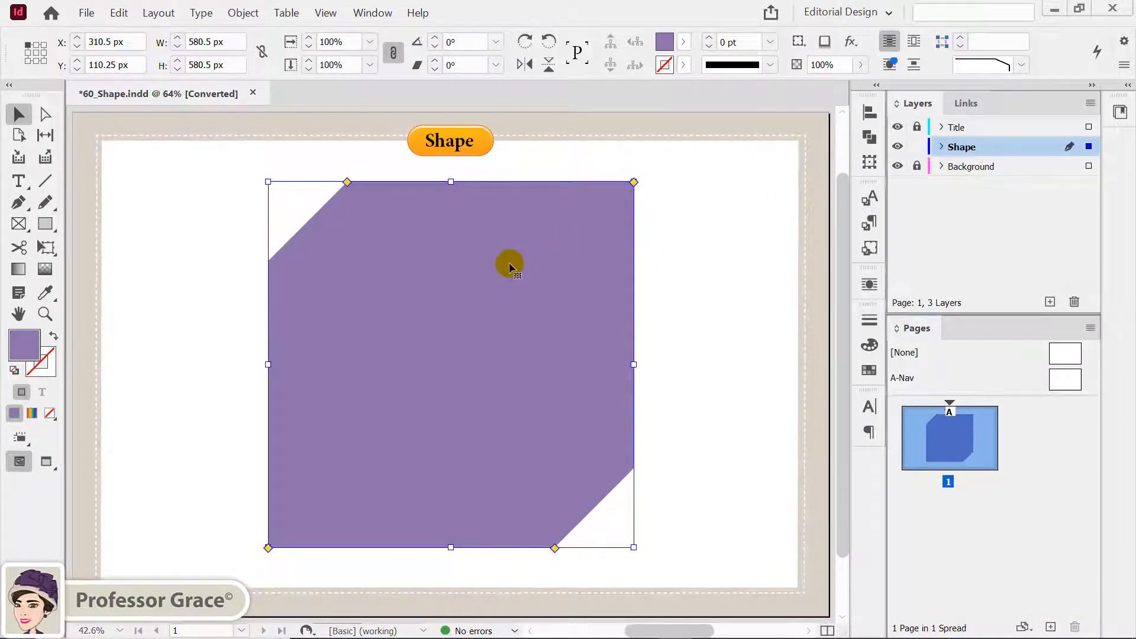
Step: Change only the upper-left corner to Inset, try the same shape on the lower-right corner, and undo that last change
alt+shift+click(347, 182)
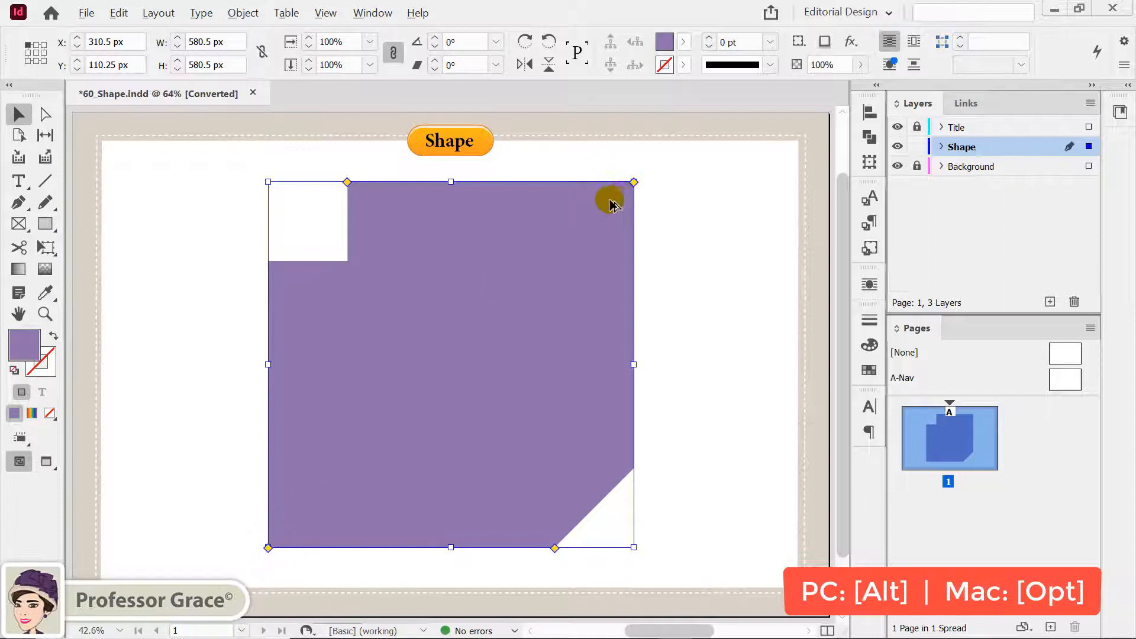
alt+click(553, 545)
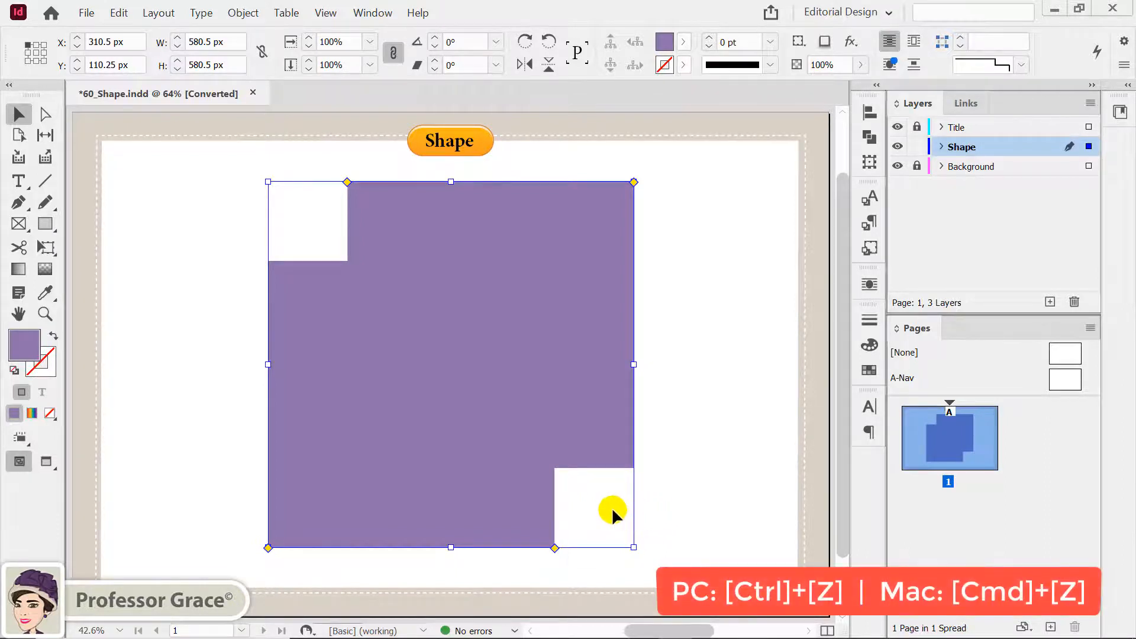
key(ctrl+z)
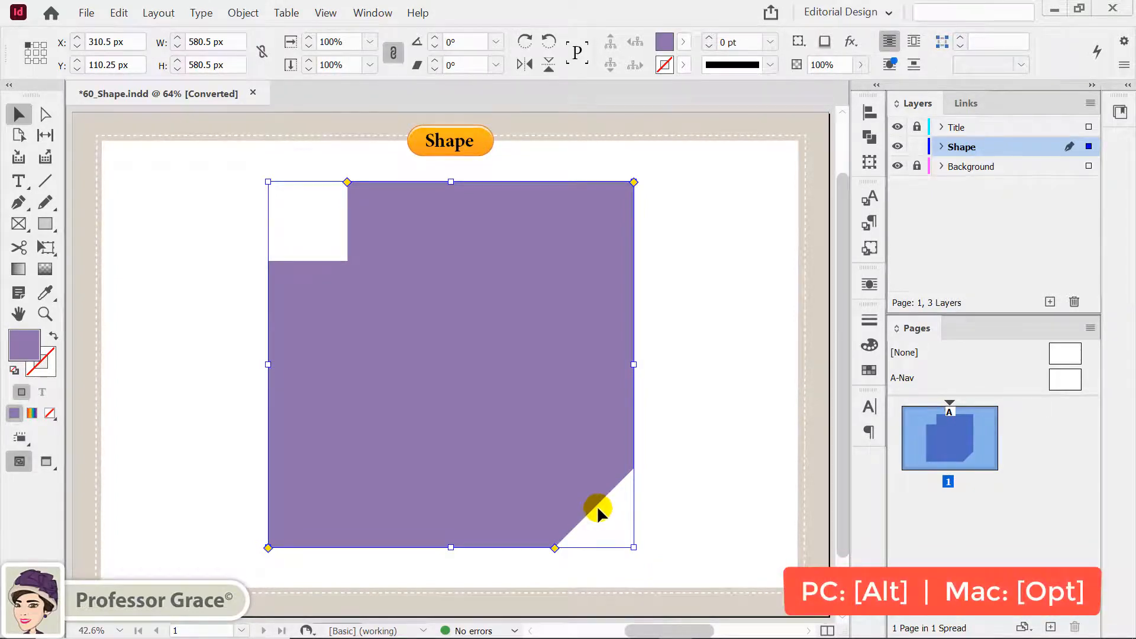
Step: Change the square's corner shape to Inverse Rounded and on to no corner effect
alt+click(346, 181)
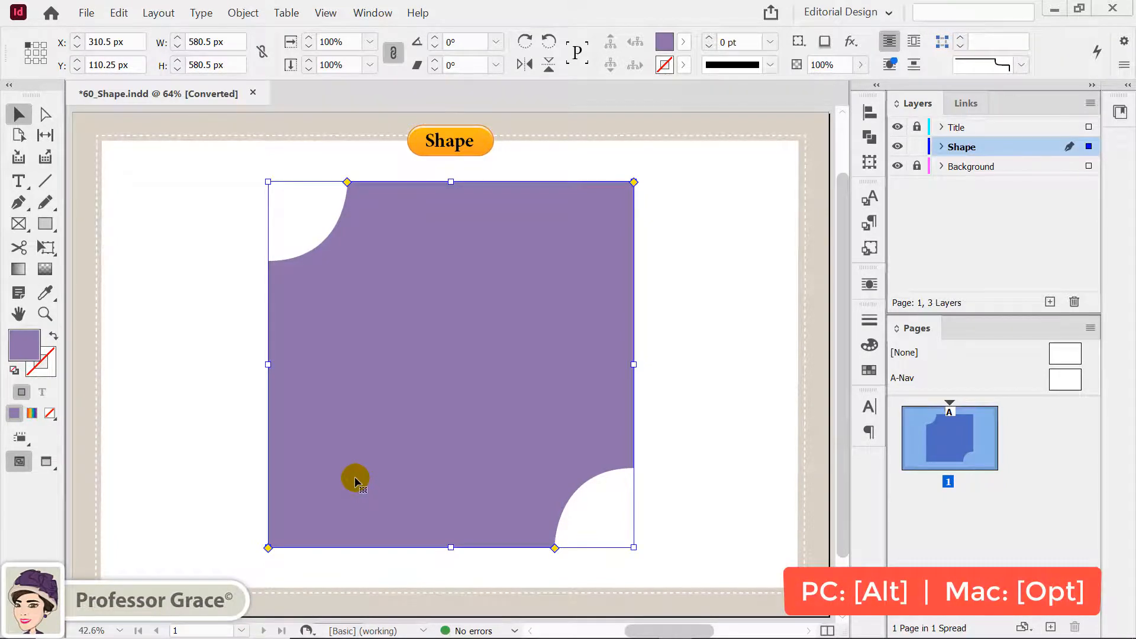
alt+click(346, 188)
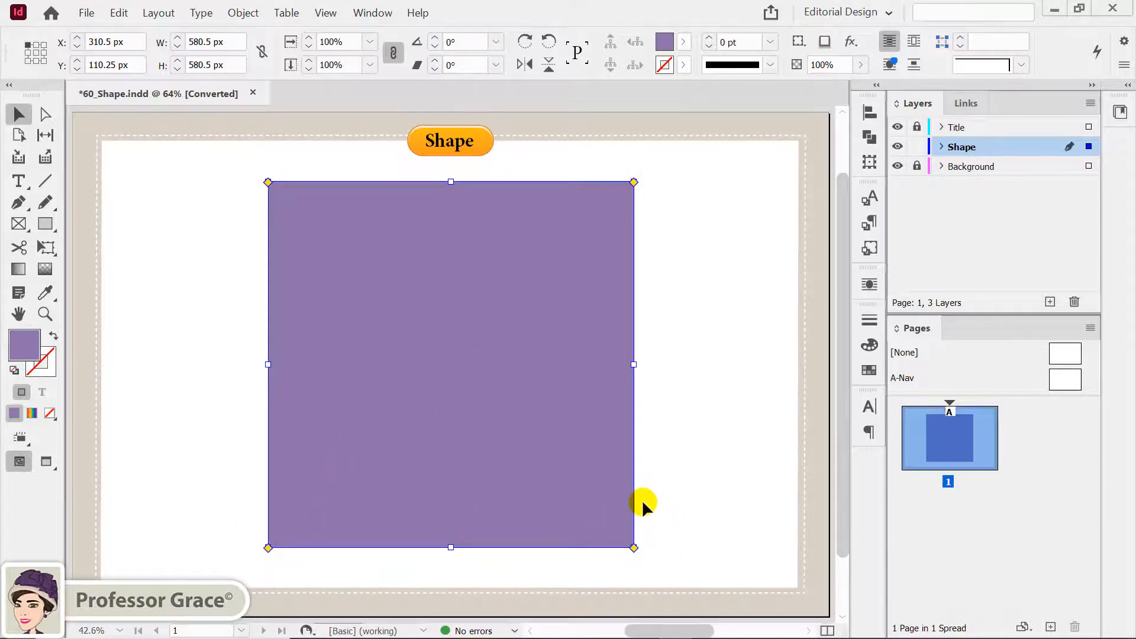
Step: Deselect the square, select it again and reactivate its live corner editing
click(680, 457)
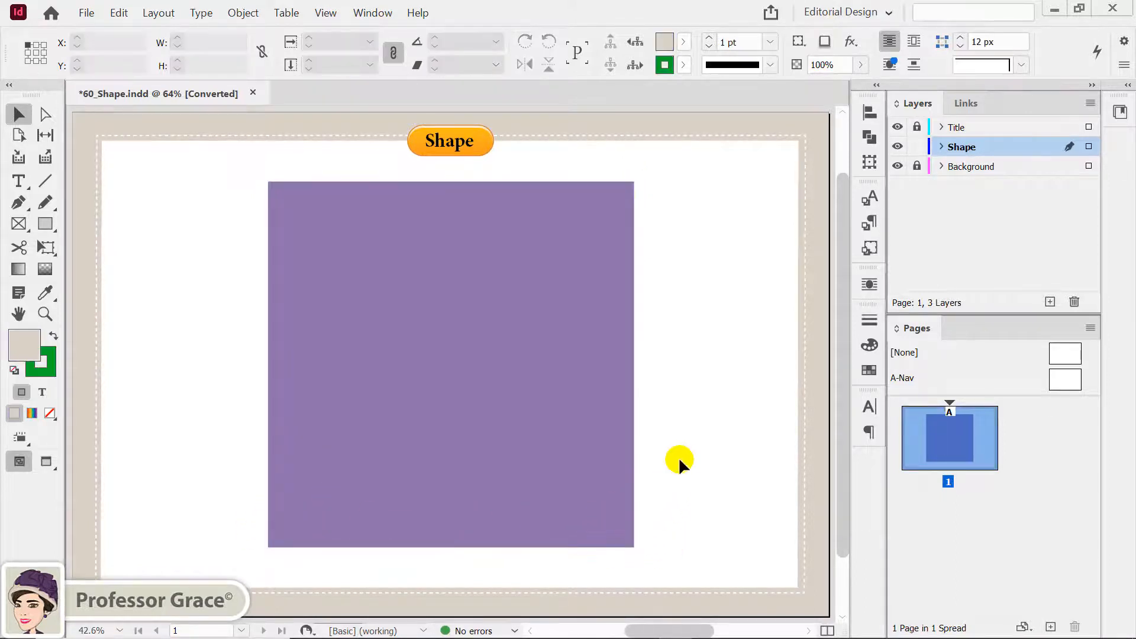
click(590, 288)
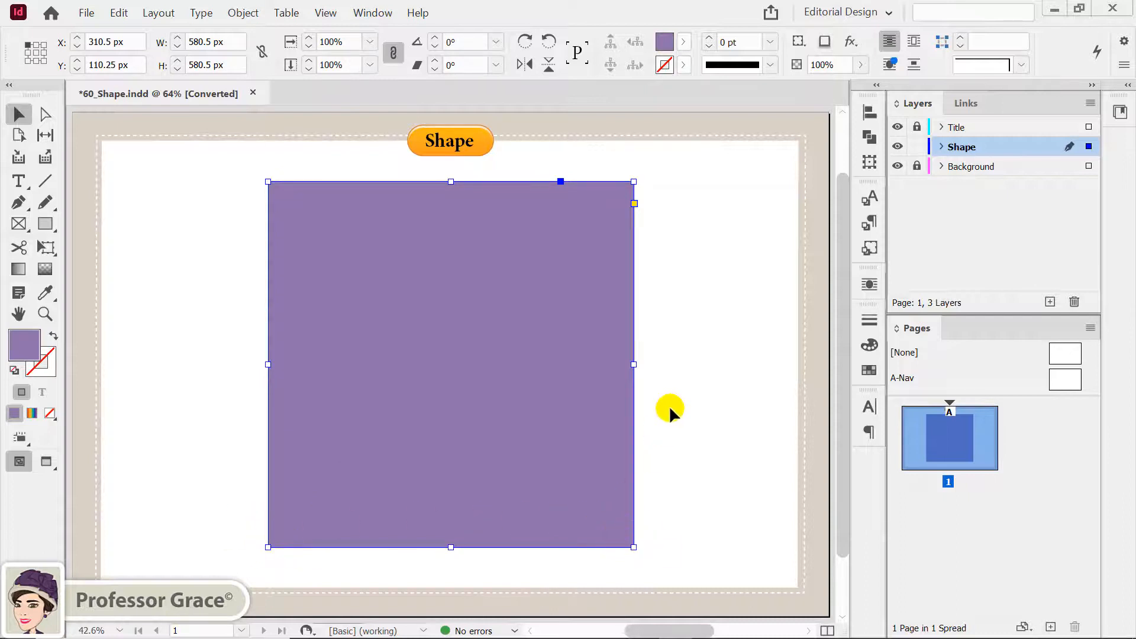
click(633, 202)
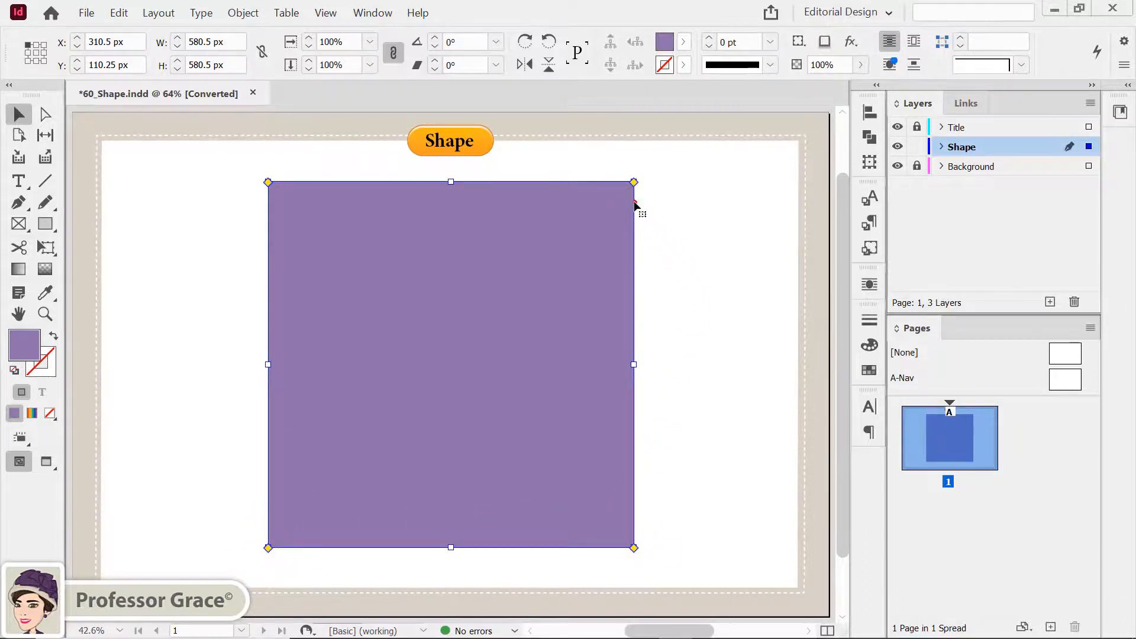